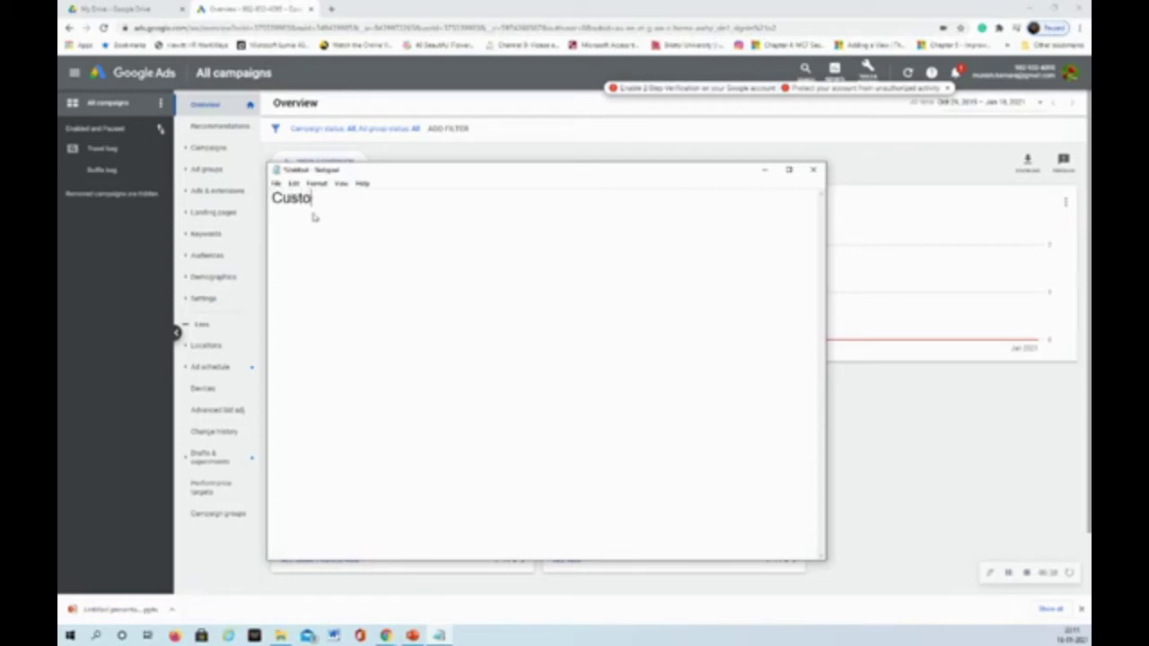
- Complete the first heading of the blank note so that it reads "Custom parameter value:"
key(BackSpace)
key(BackSpace)
text(paramettter)
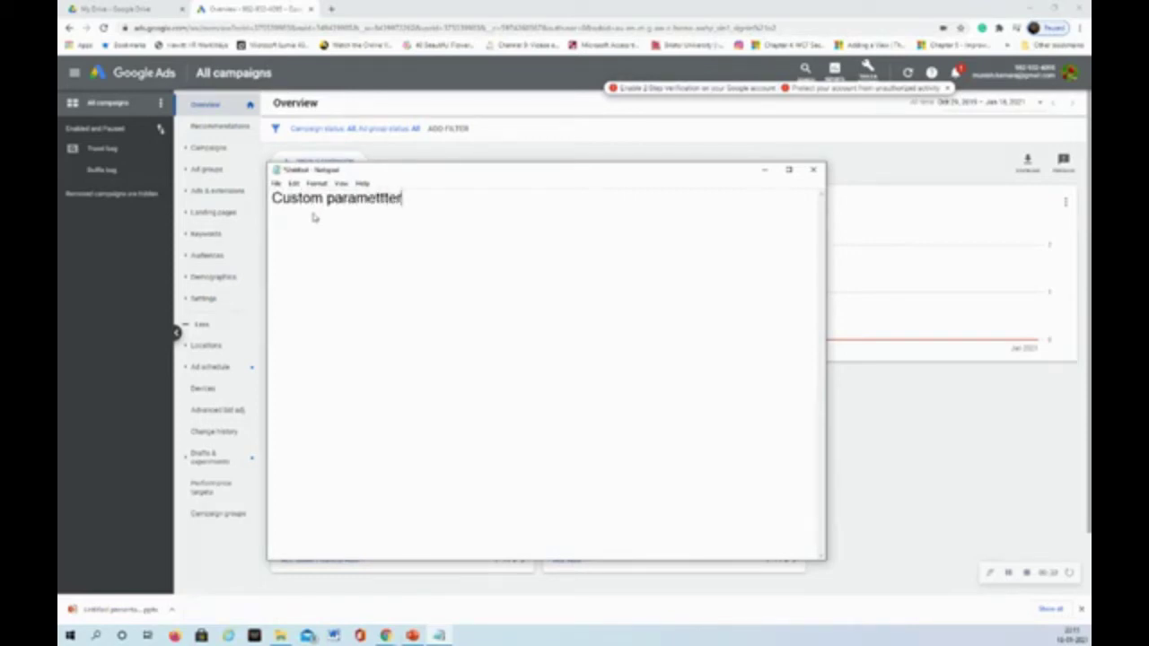
key(BackSpace)
key(BackSpace)
key(BackSpace)
text(er val)
text(ue:)
- Write the custom parameter {_bag}=duffle below the "Custom parameter value:" heading
text({)
text(})
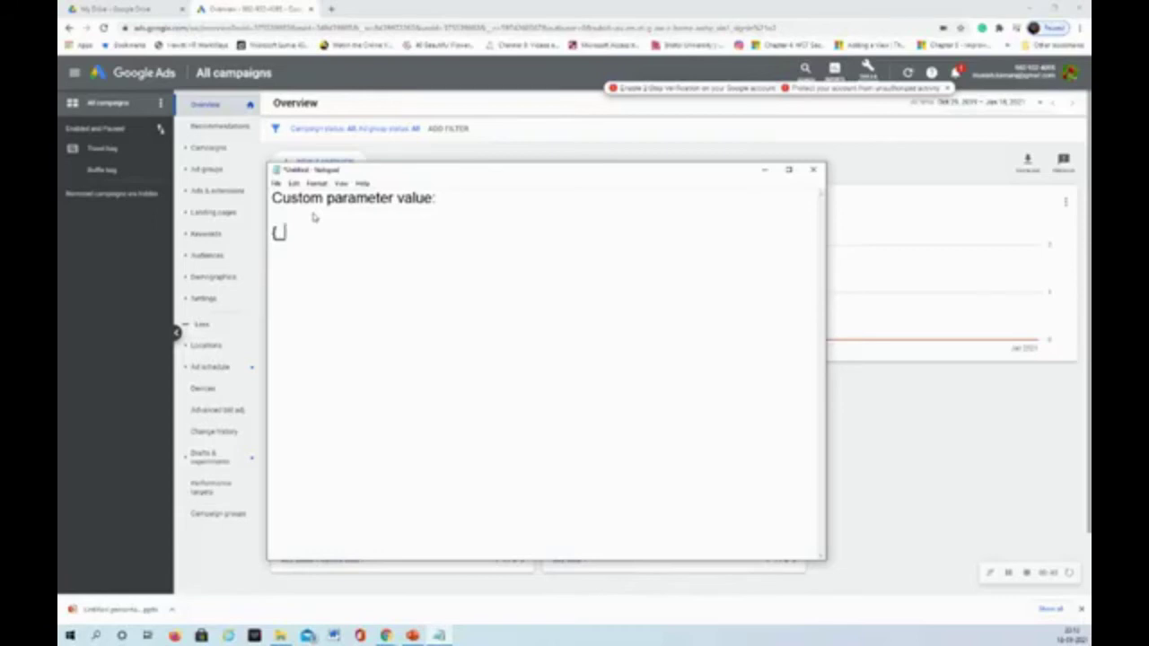
text(bag}=dug)
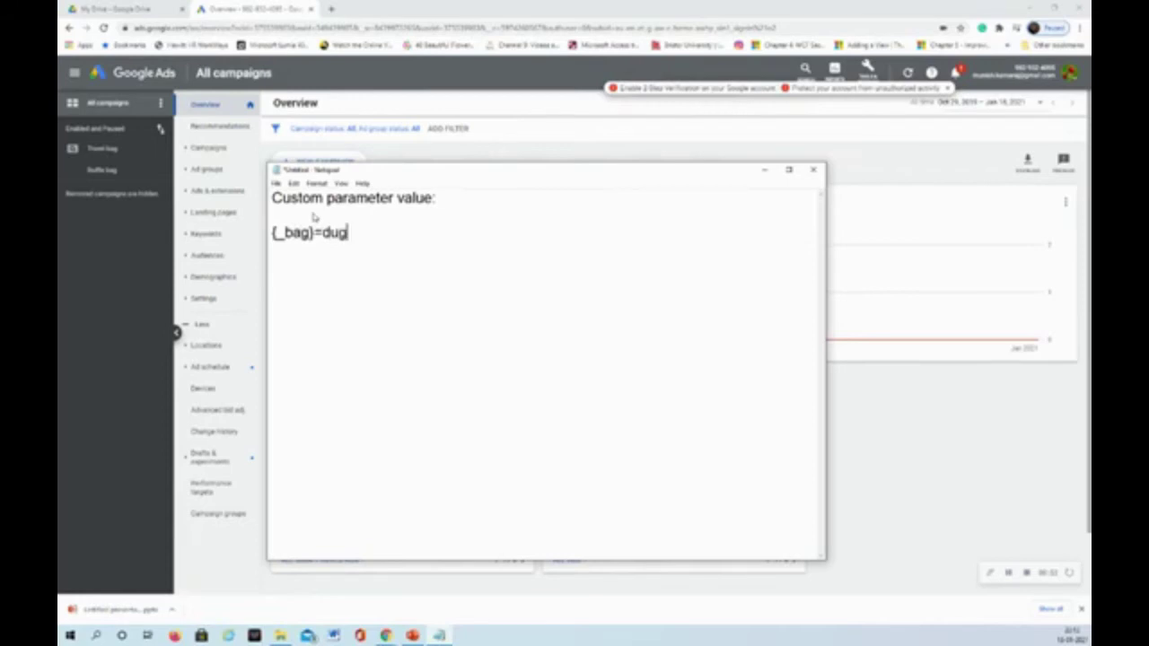
key(BackSpace)
text(ffle)
- Add a second heading "Tracking template code:" to the note, one blank line below the custom parameter
key(Return)
key(Return)
text(Trackin)
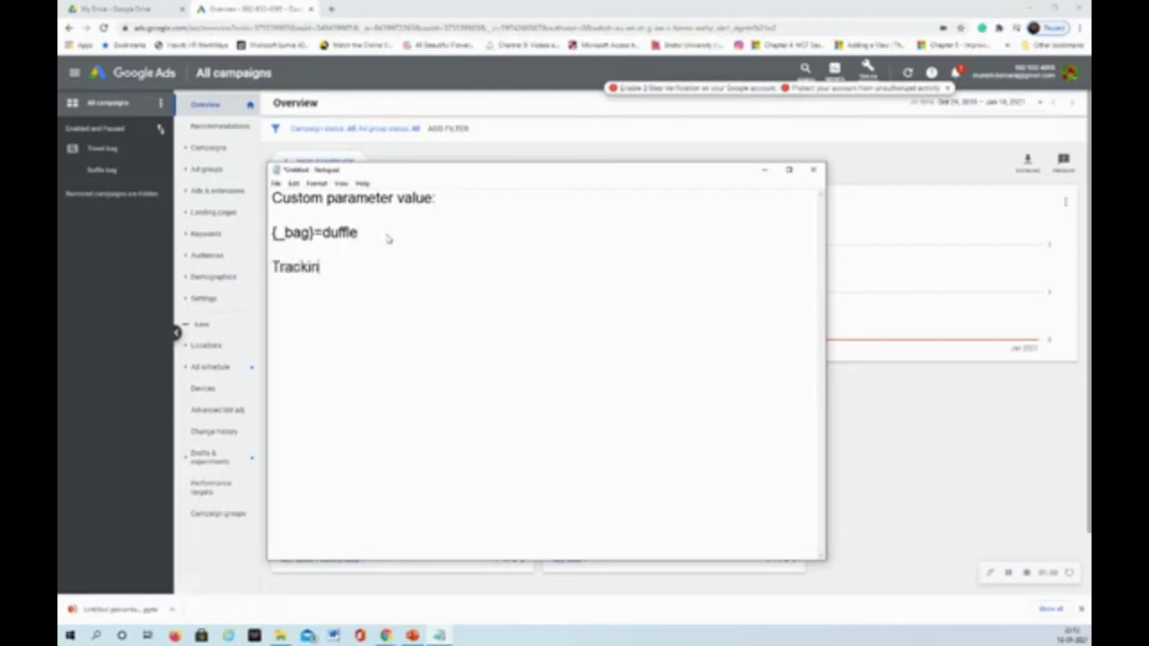
text(g template code:)
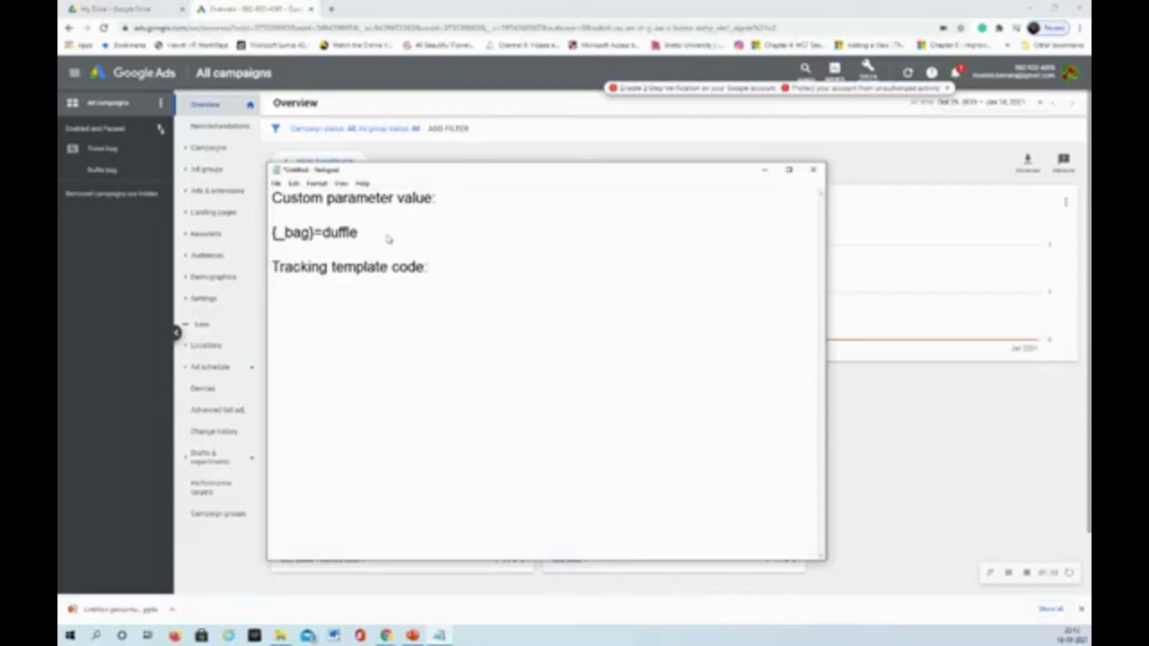
- Write the tracking template {lpurl}?duffle={_bag} below the "Tracking template code:" heading
text({)
text({lp)
text(ur)
text(l)
text(}?)
text(du)
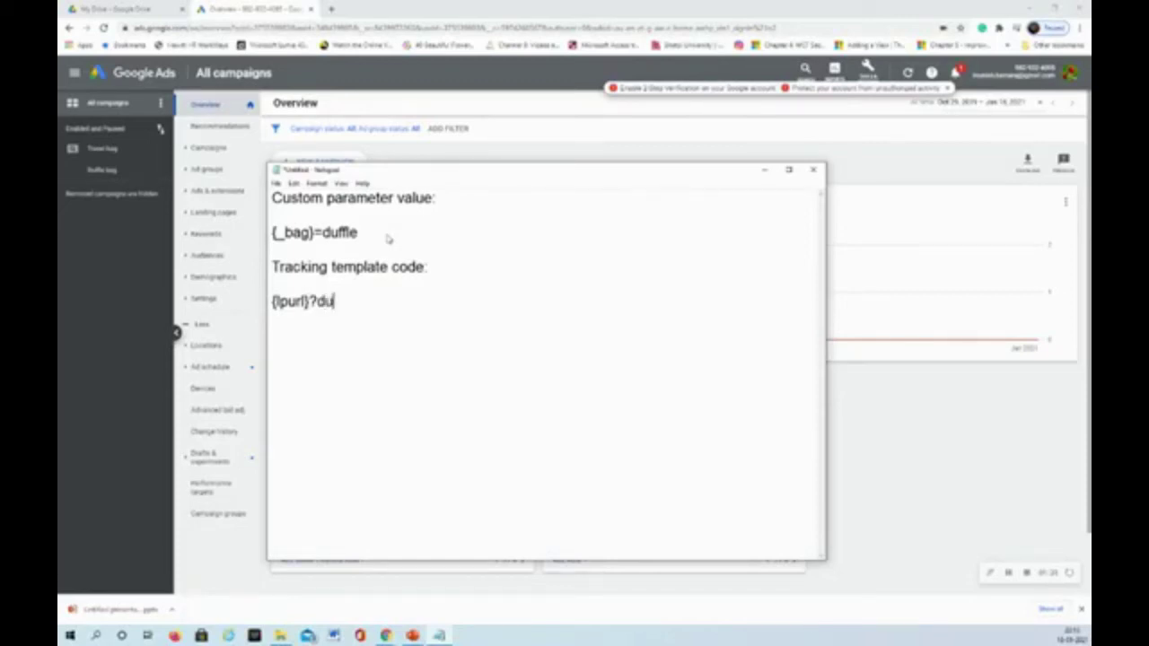
text(ffle={_bag)
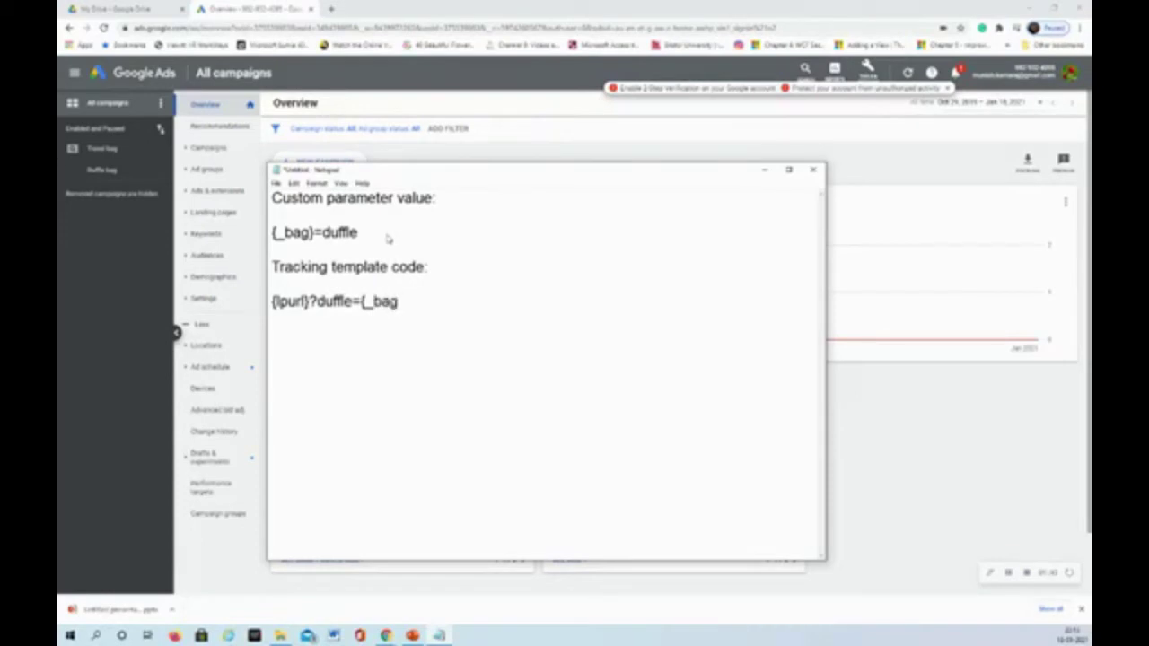
text(})
- Switch from Notepad to Google Ads and bring up the list of ad groups for all campaigns
click(763, 171)
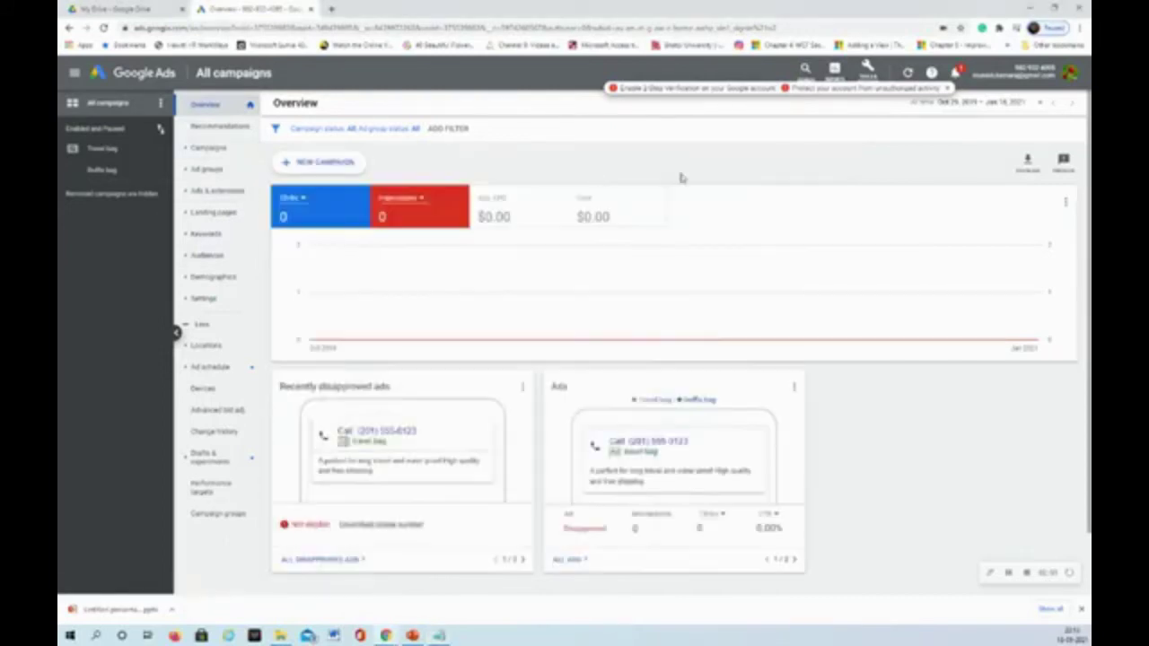
click(205, 172)
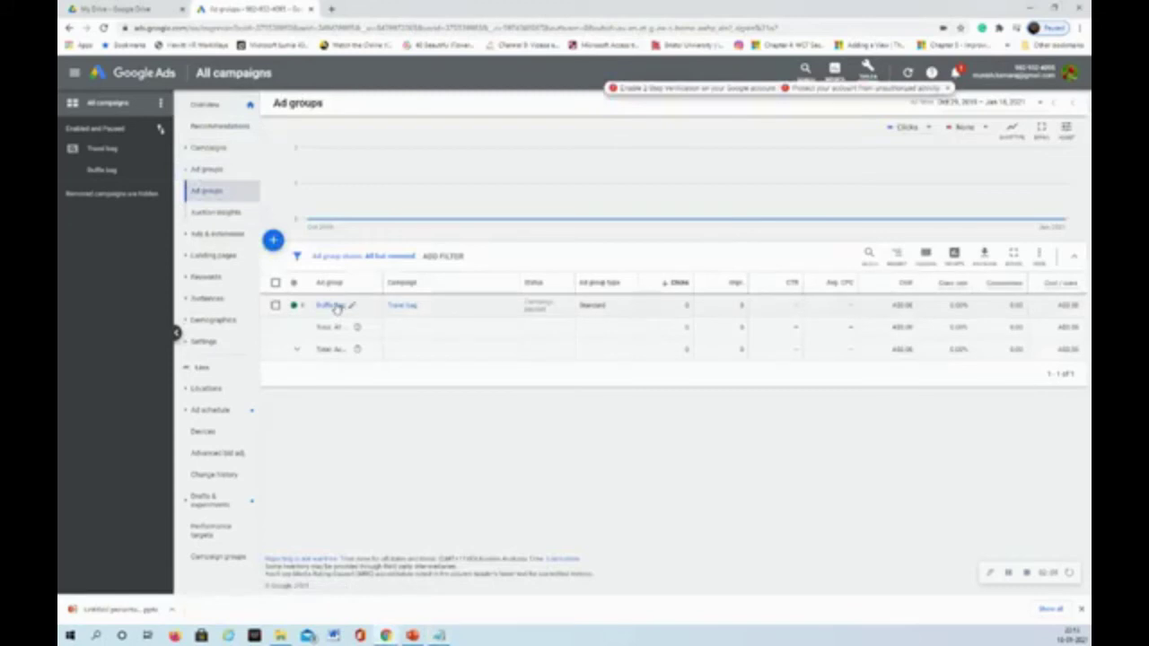
click(332, 306)
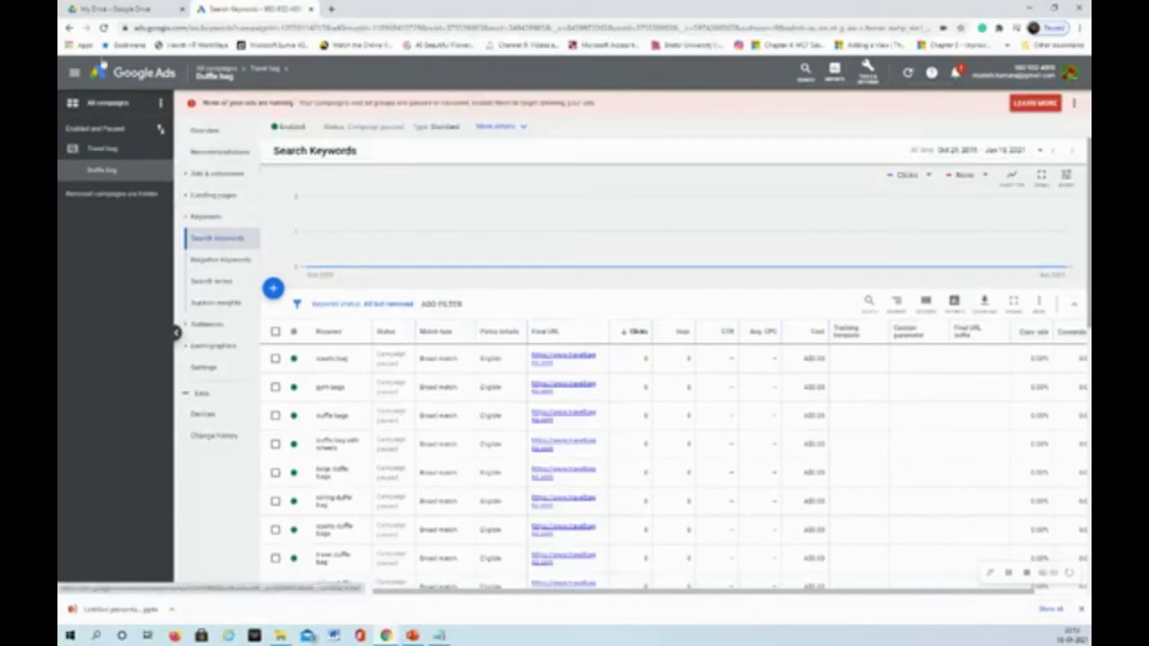
click(69, 28)
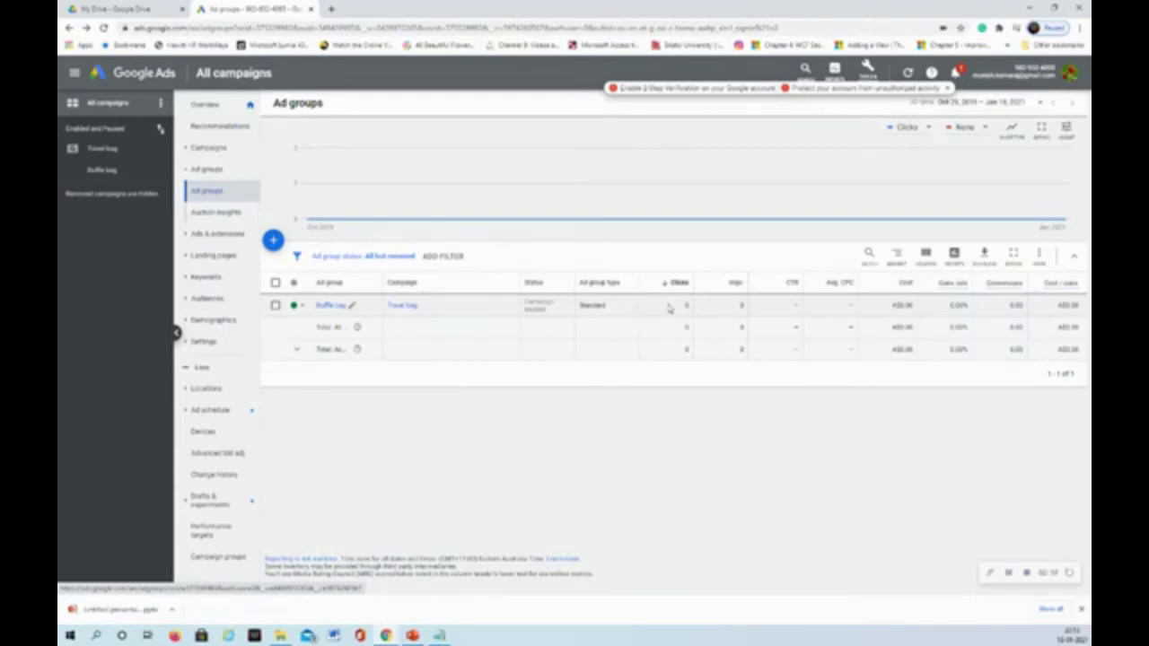
- Add the Custom parameter attribute as a column in the ad groups table
click(926, 257)
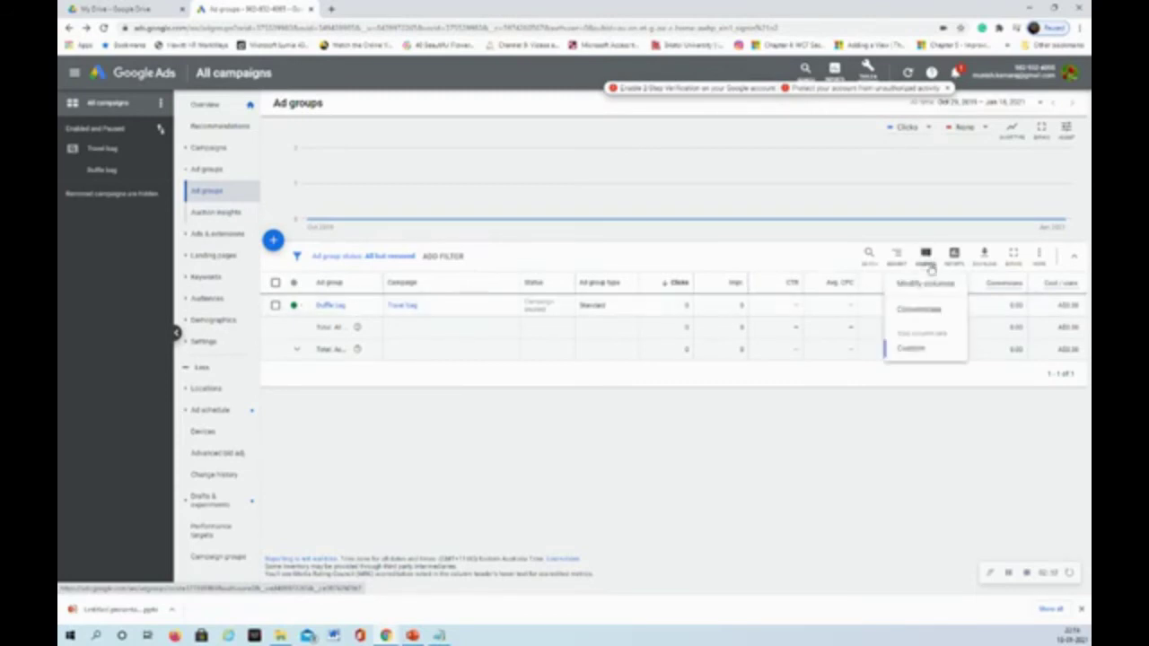
click(926, 283)
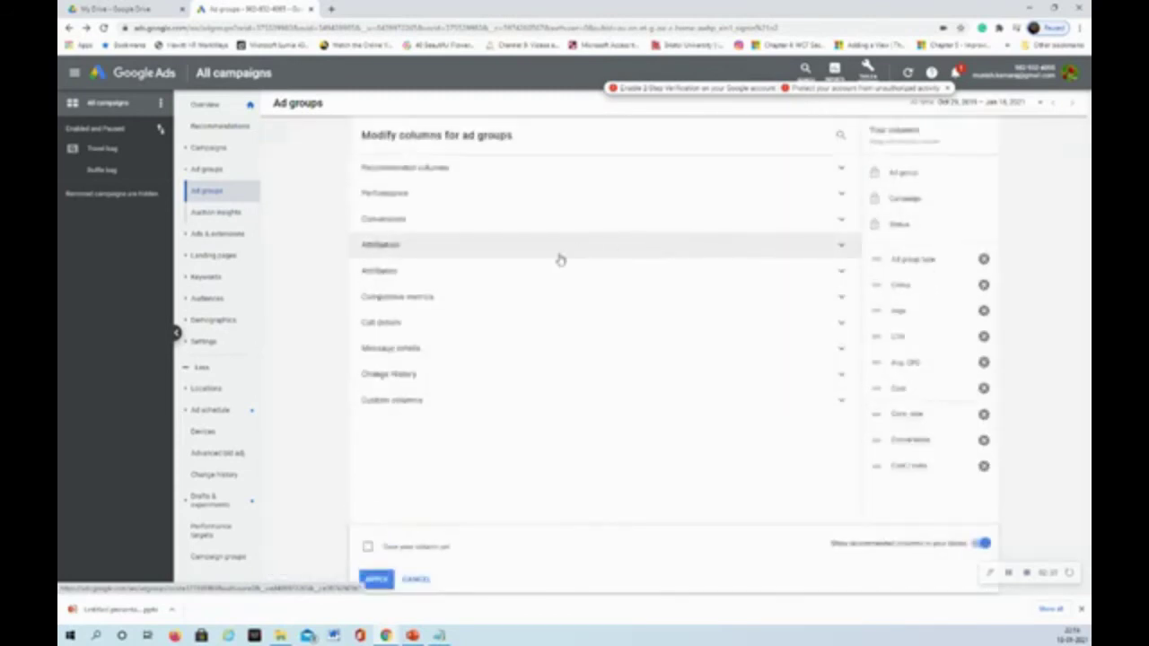
click(501, 274)
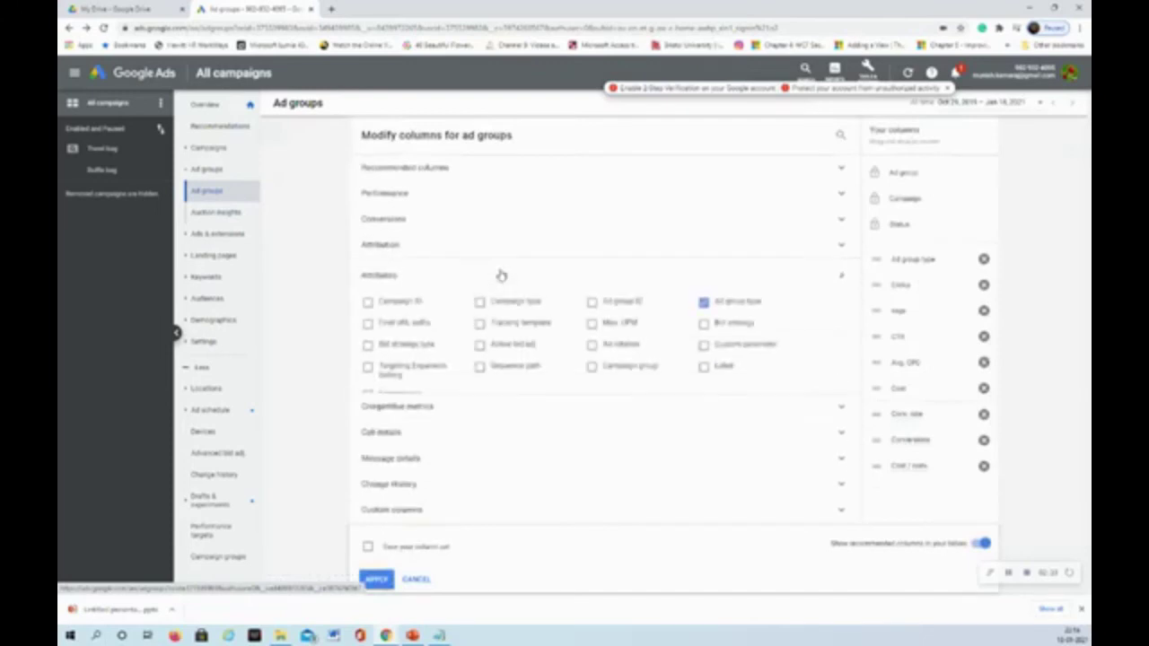
click(704, 345)
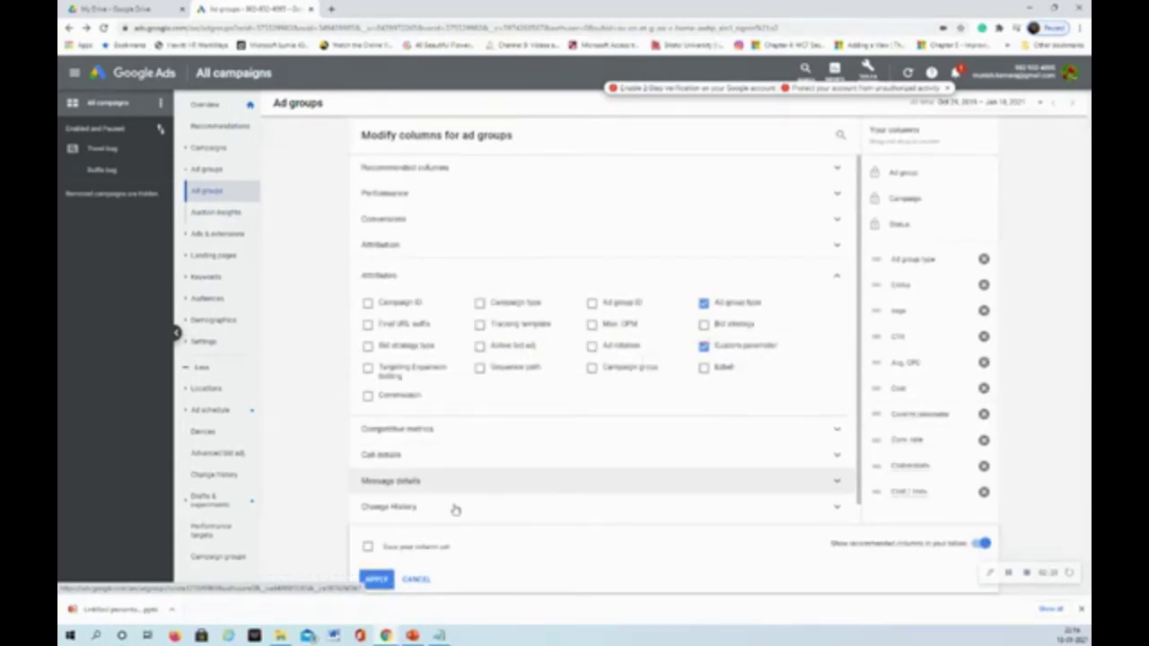
click(376, 579)
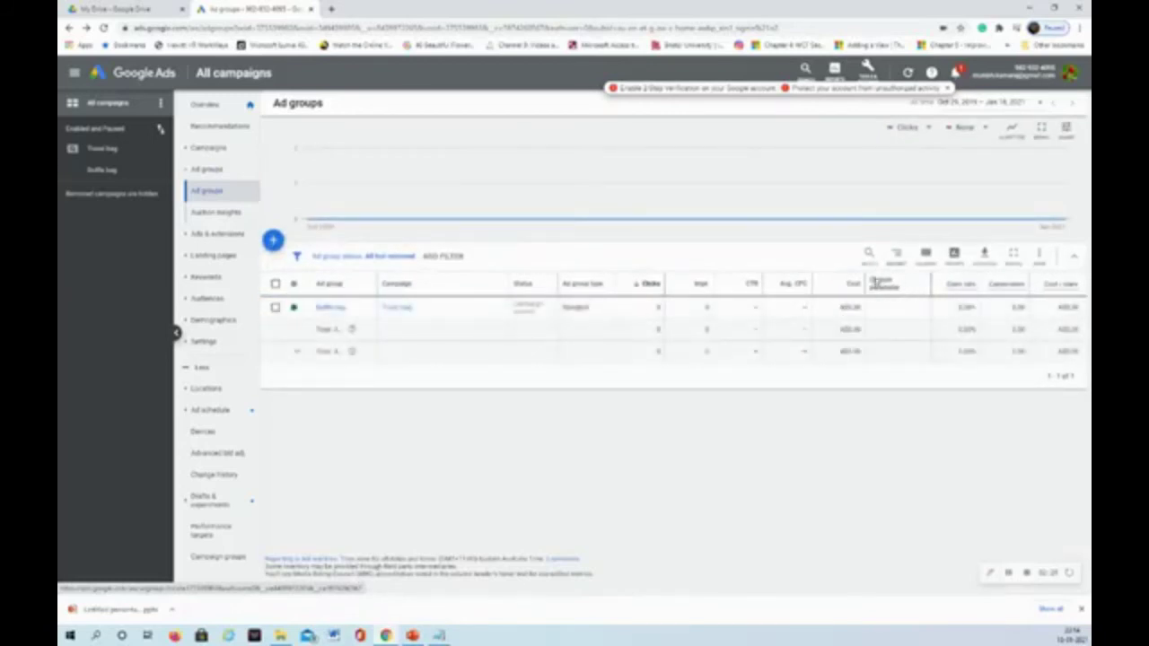
- Give the Duffle bag ad group a custom parameter named bag with the value duffle, and save it
mouse_move(902, 311)
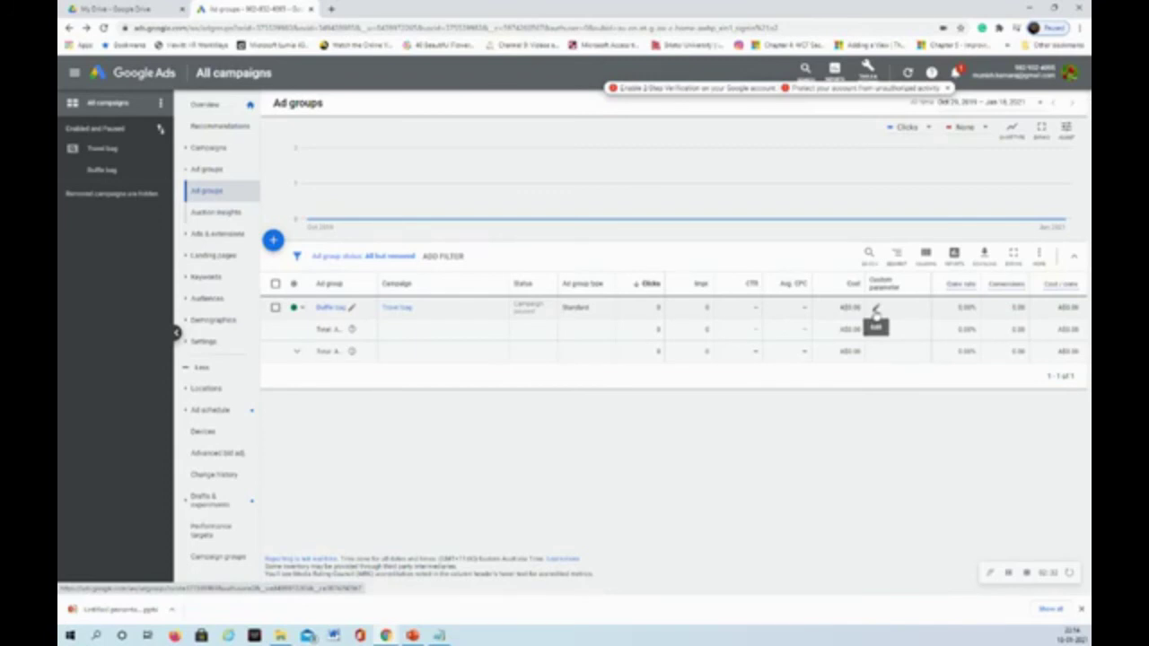
click(876, 310)
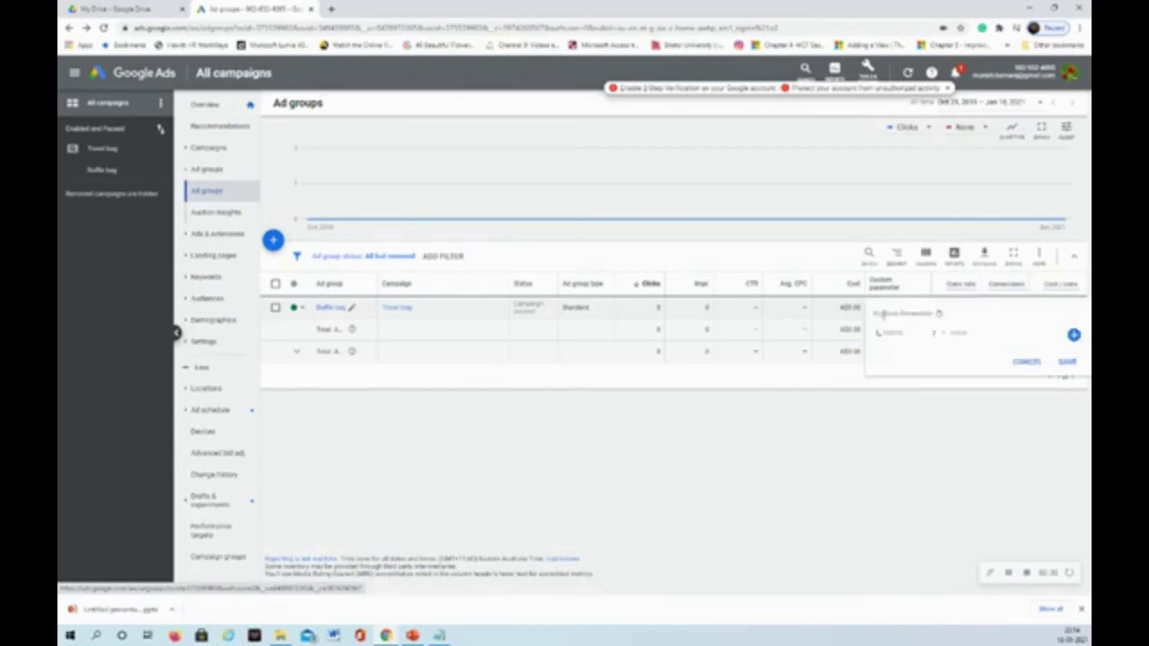
click(902, 333)
text(hog)
click(972, 332)
text(8)
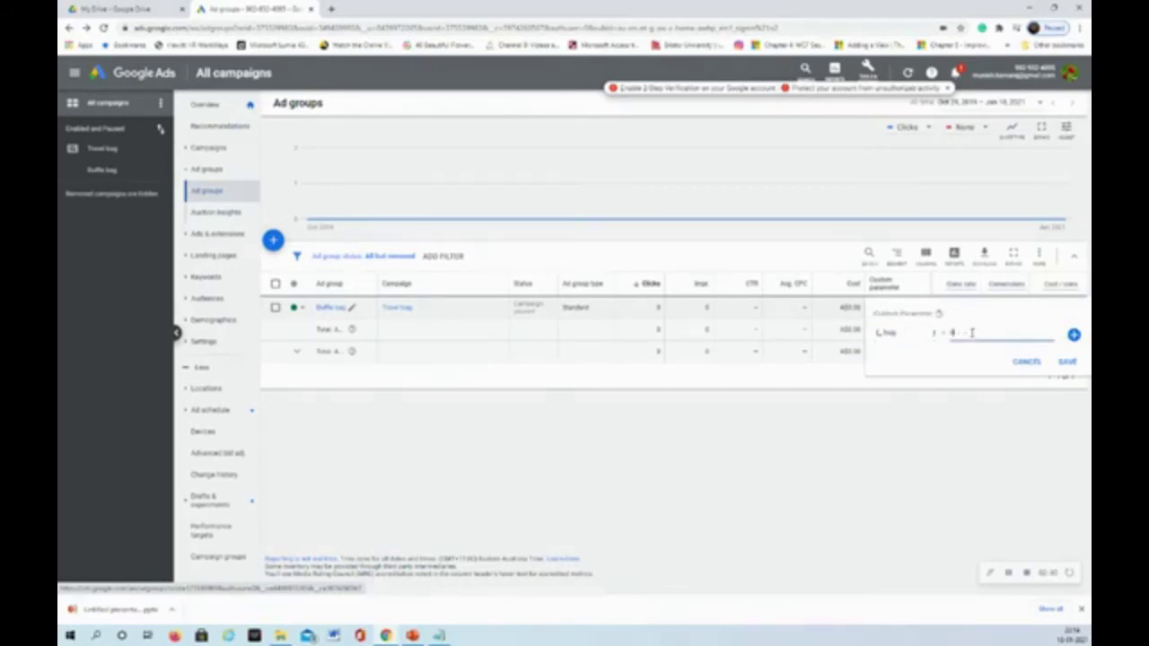
text(uffle)
click(1066, 361)
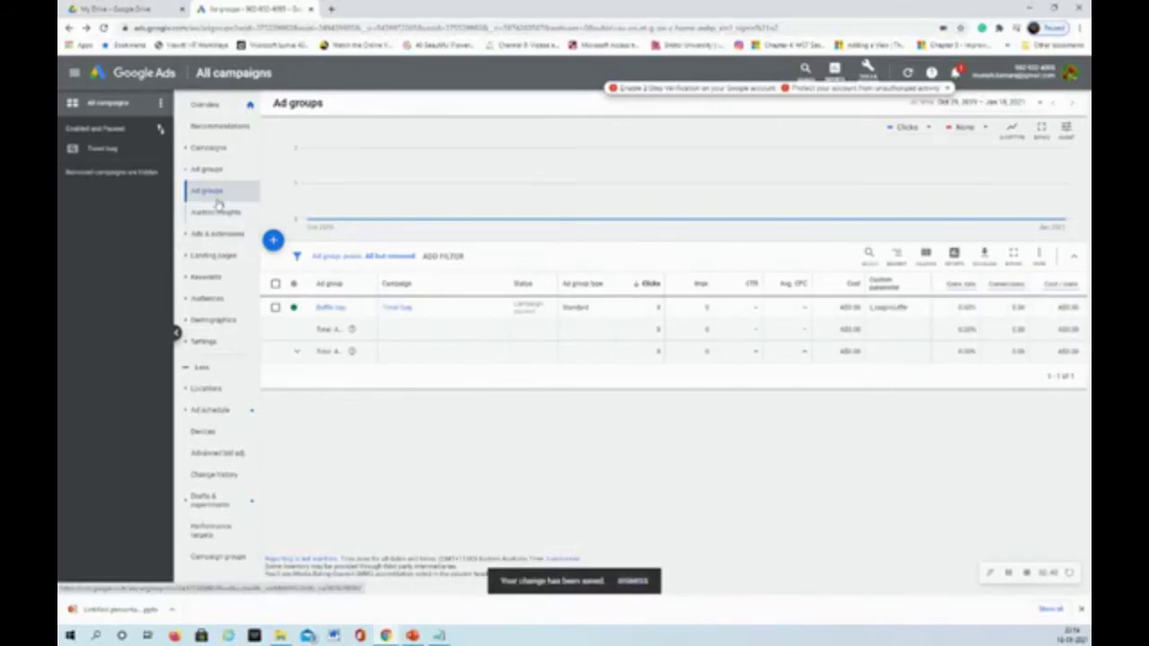
- Open the settings of the Duffle bag ad group and expand its additional Ad group URL options
click(215, 342)
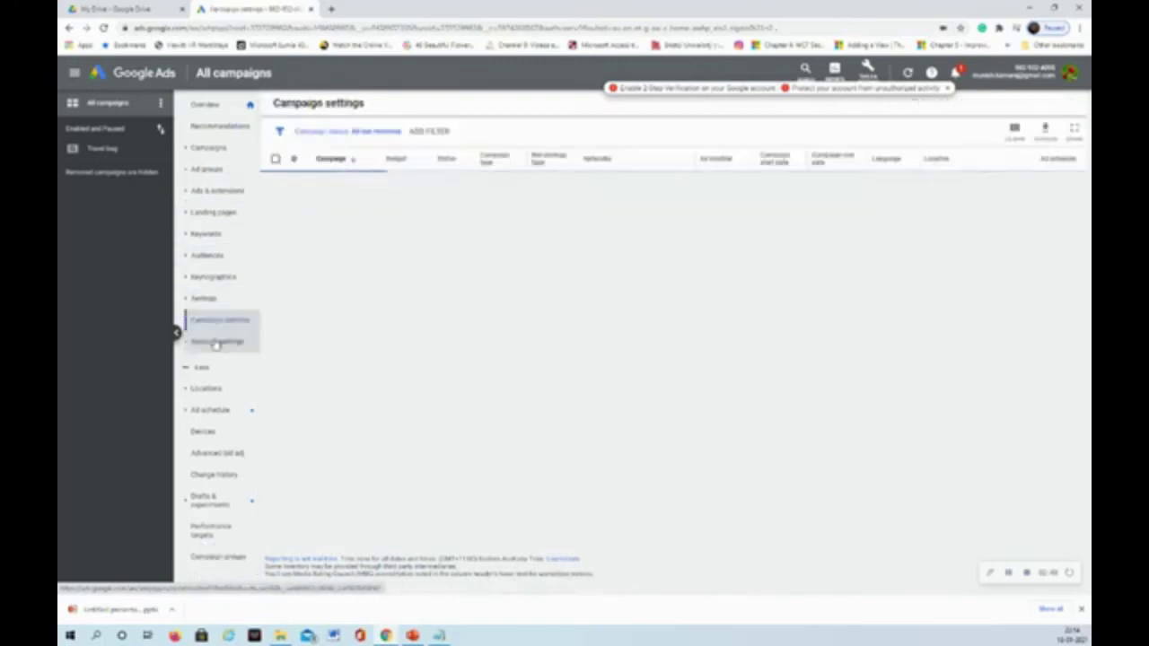
click(213, 169)
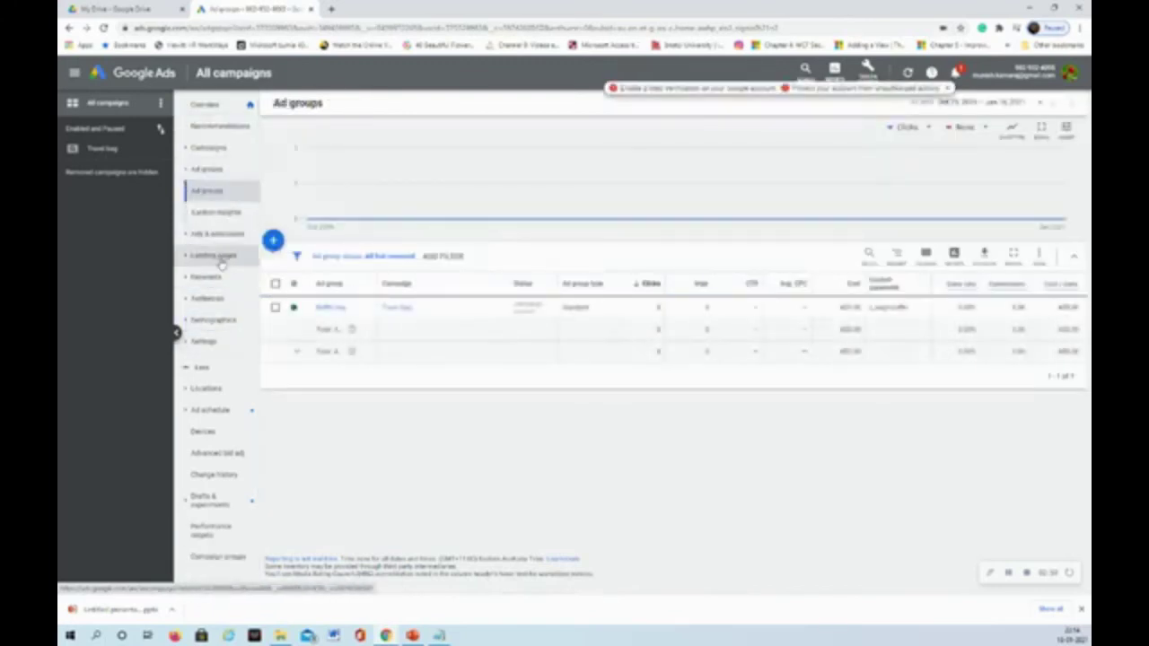
click(330, 307)
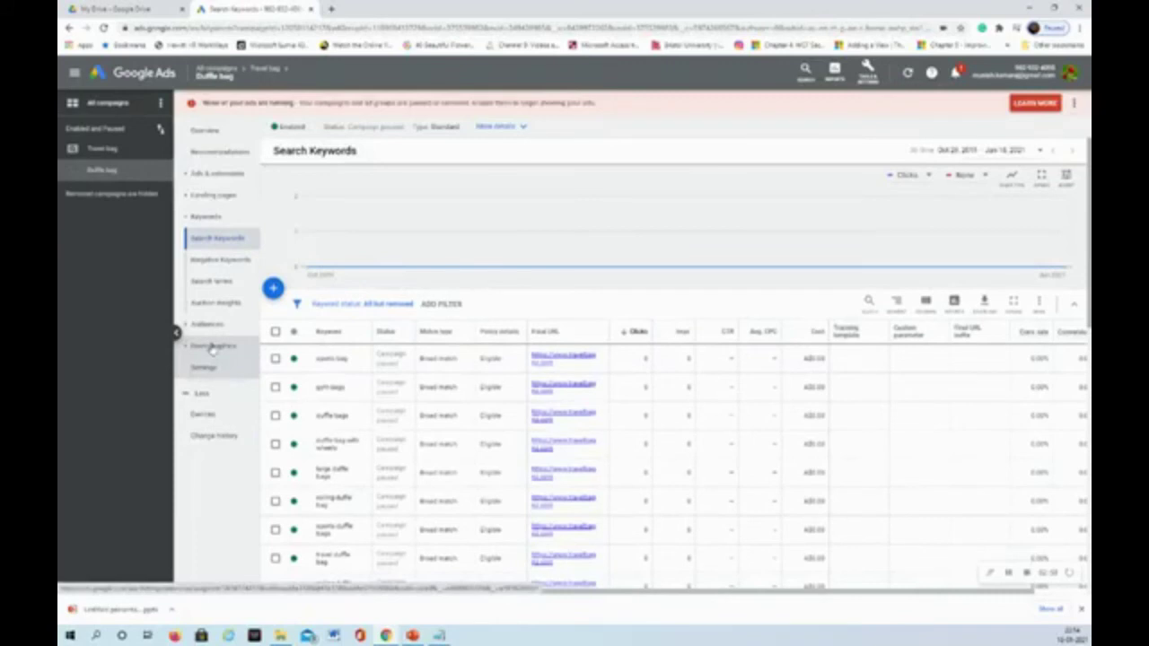
click(205, 368)
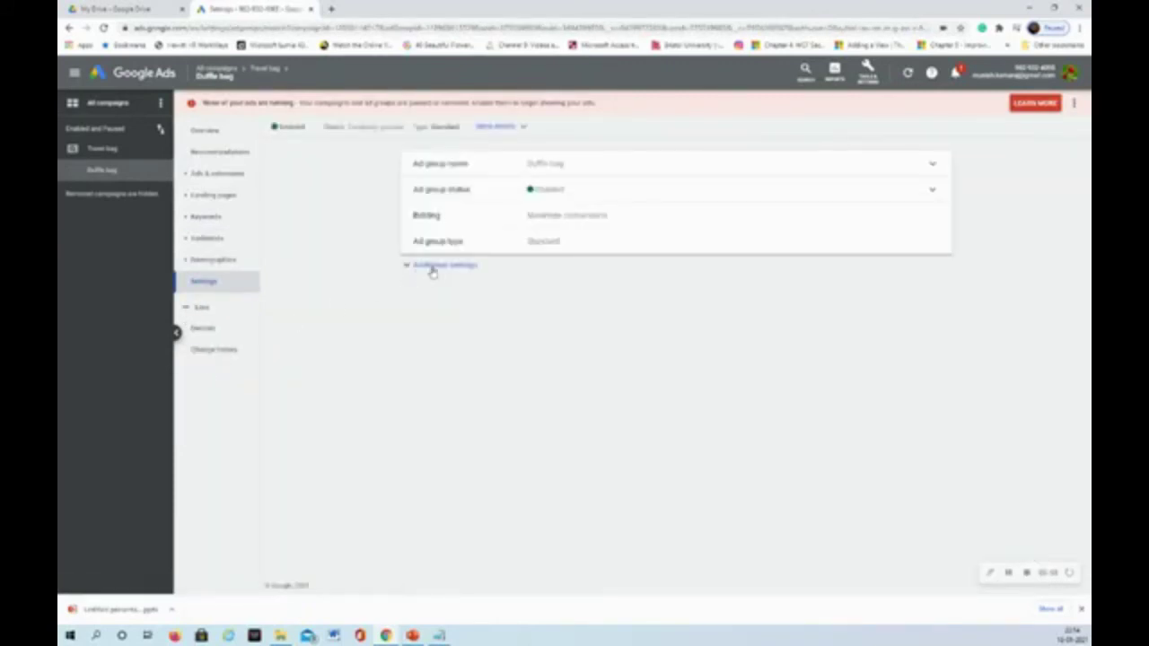
click(431, 267)
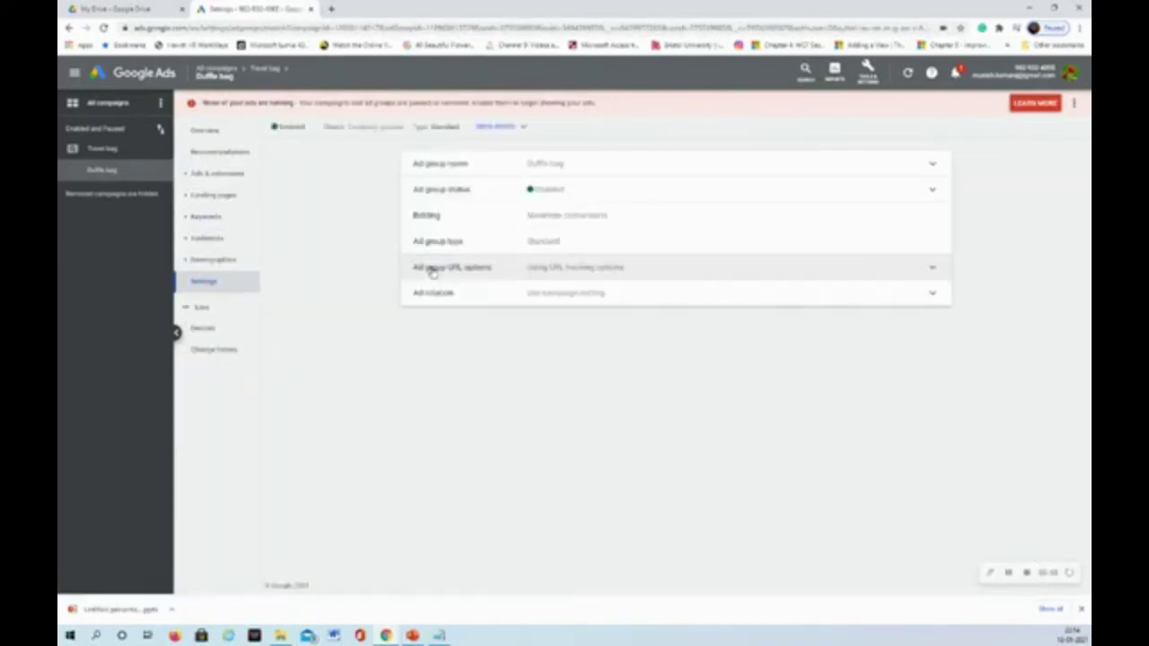
click(523, 268)
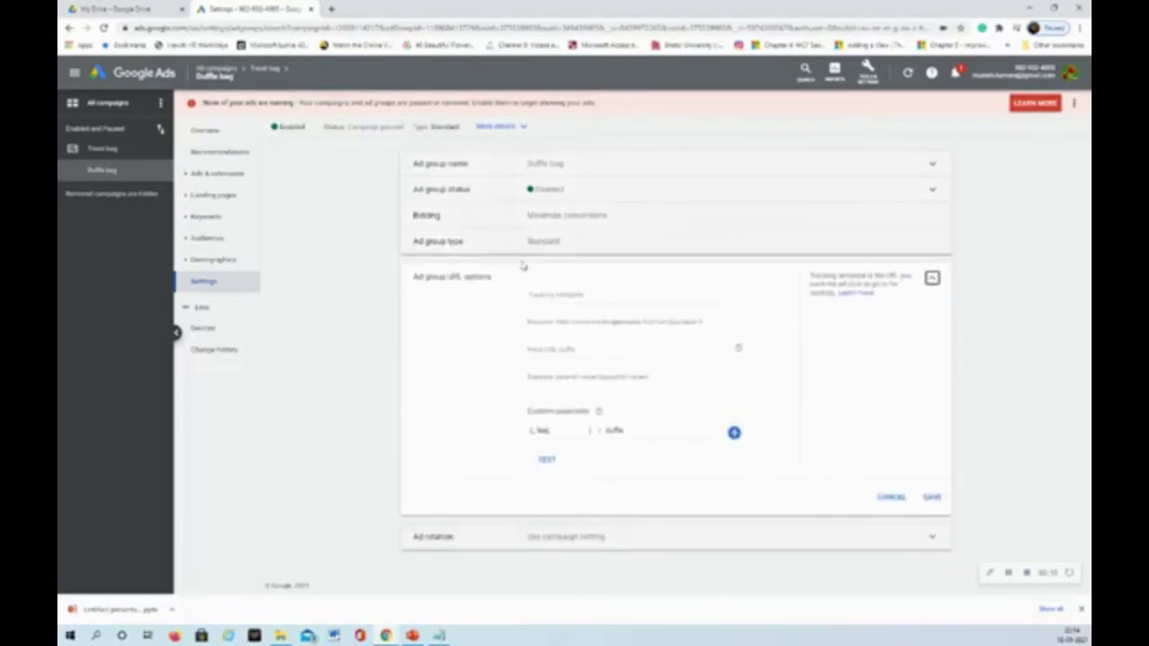
- Copy {lpurl}?duffle={_bag} from the Notepad note into the ad group's Tracking template in Google Ads
click(575, 298)
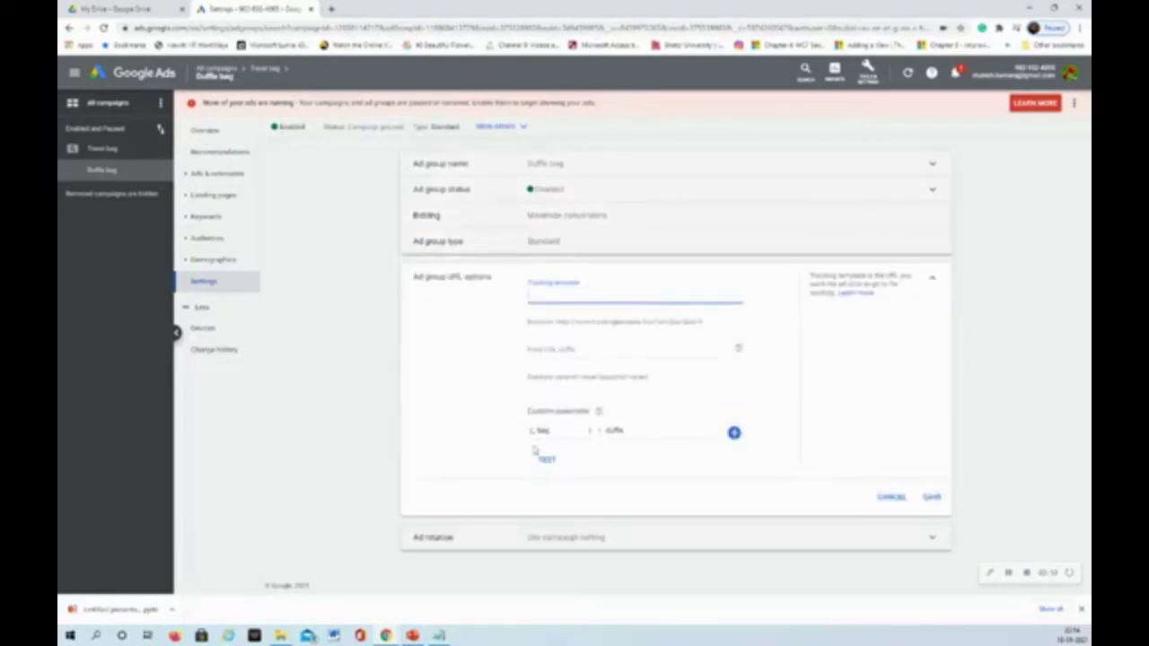
click(439, 635)
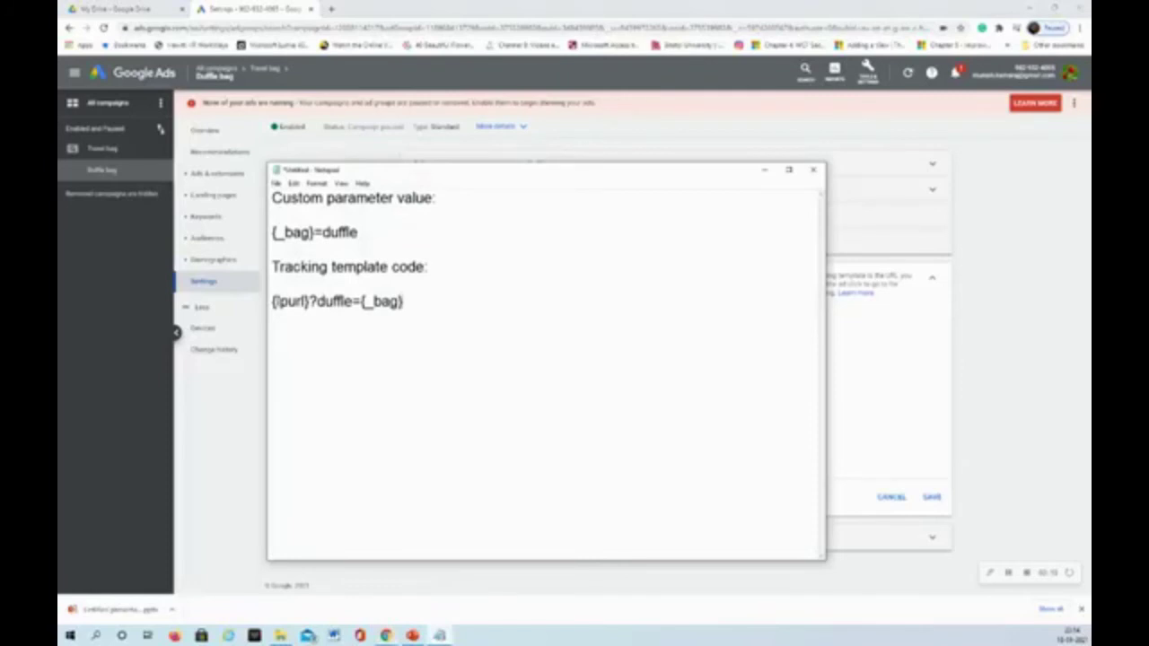
drag(267, 299, 478, 302)
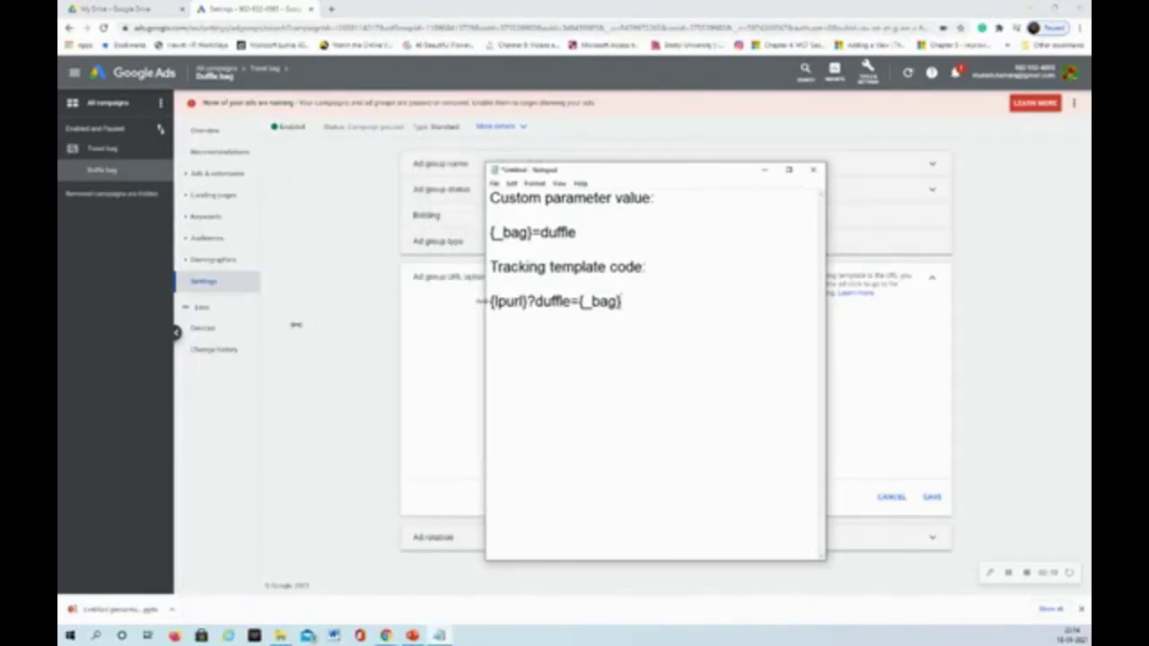
double_click(490, 301)
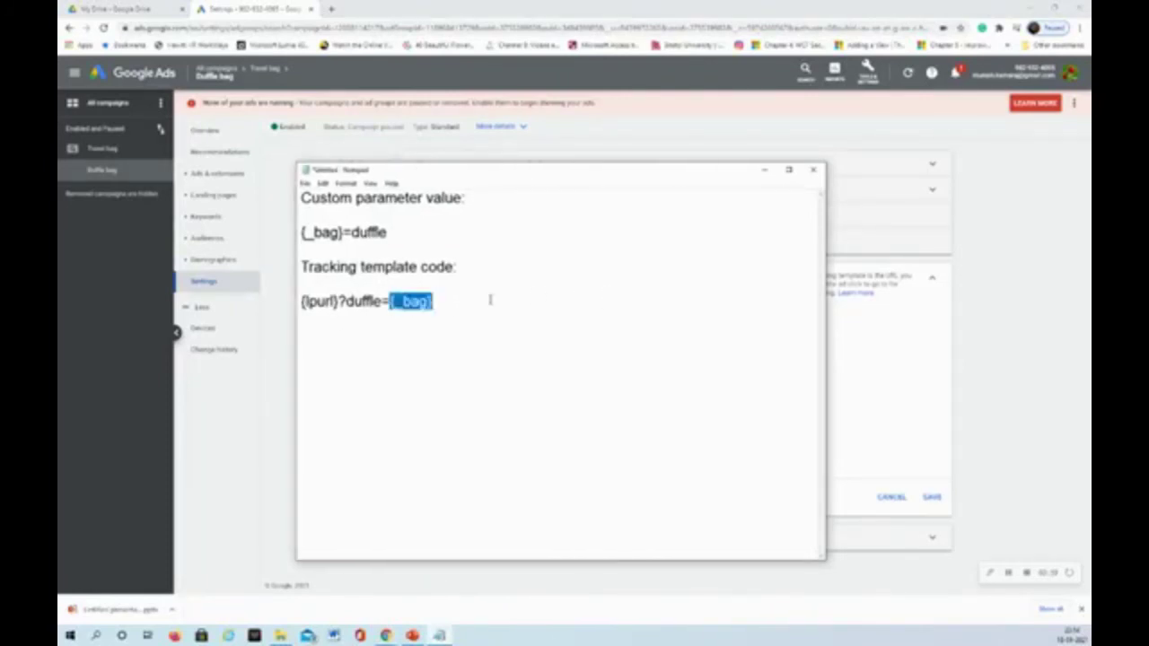
drag(442, 302, 301, 302)
key(ctrl+x)
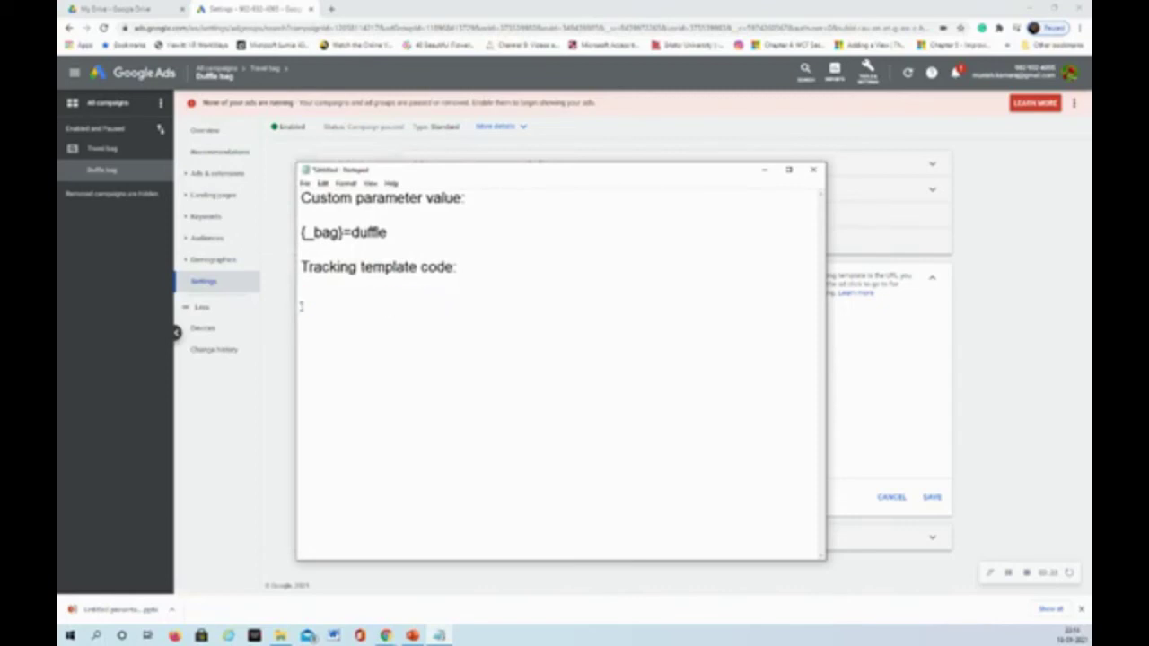
key(ctrl+z)
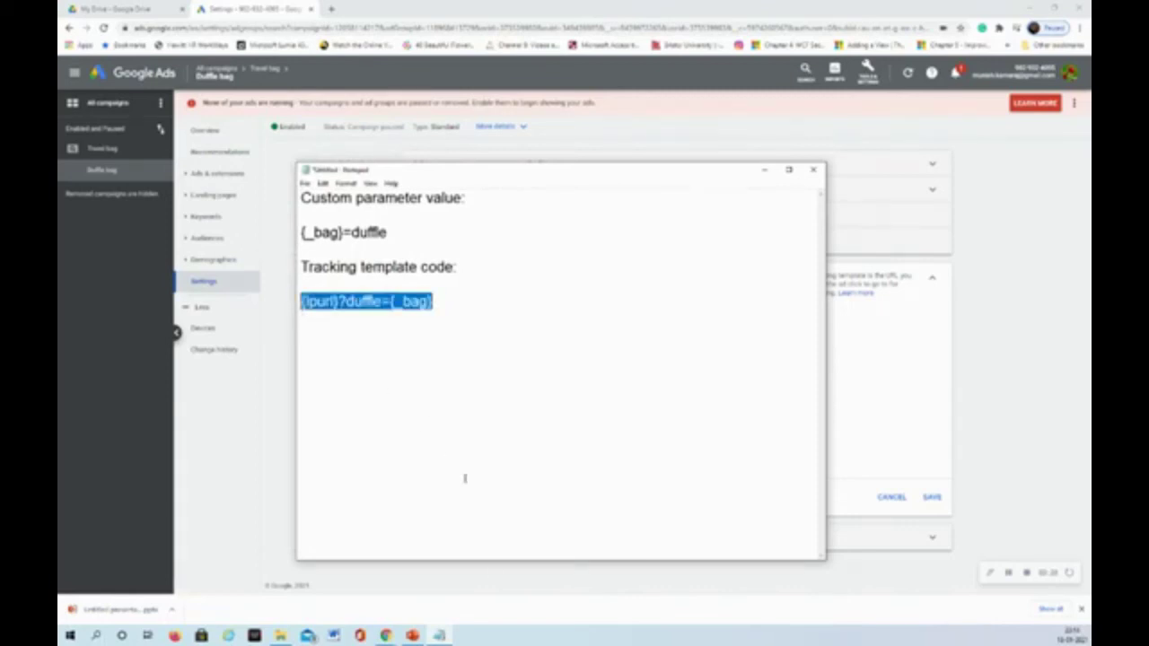
click(446, 637)
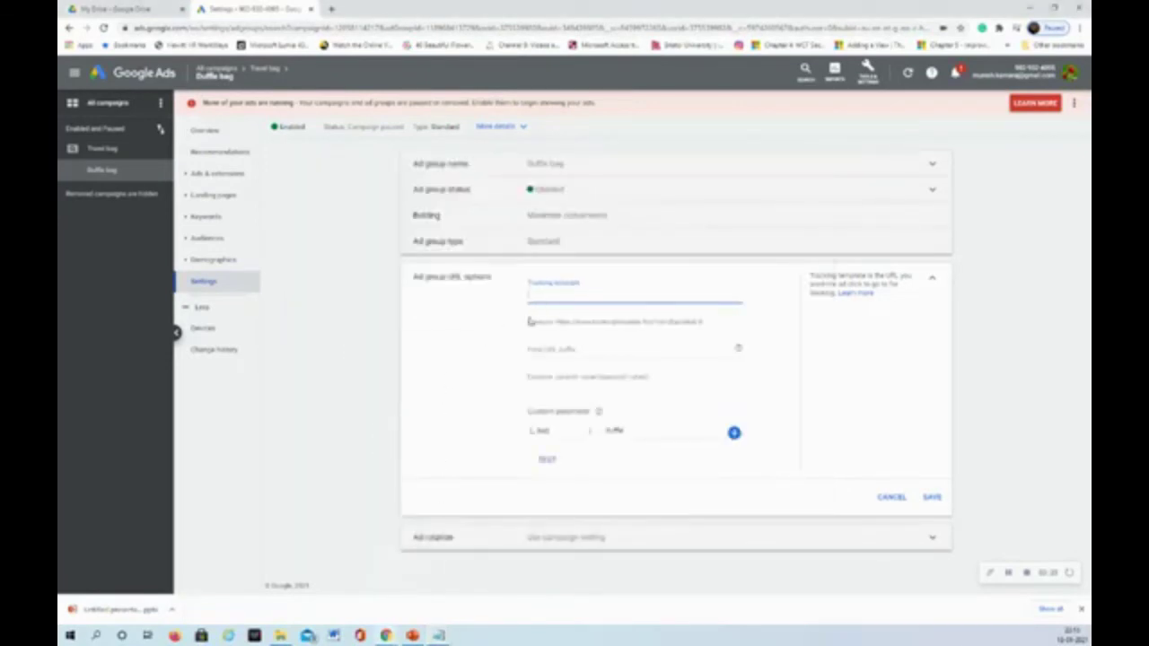
key(ctrl+v)
- Set the ad group's Final URL suffix to duffle=bag
click(561, 348)
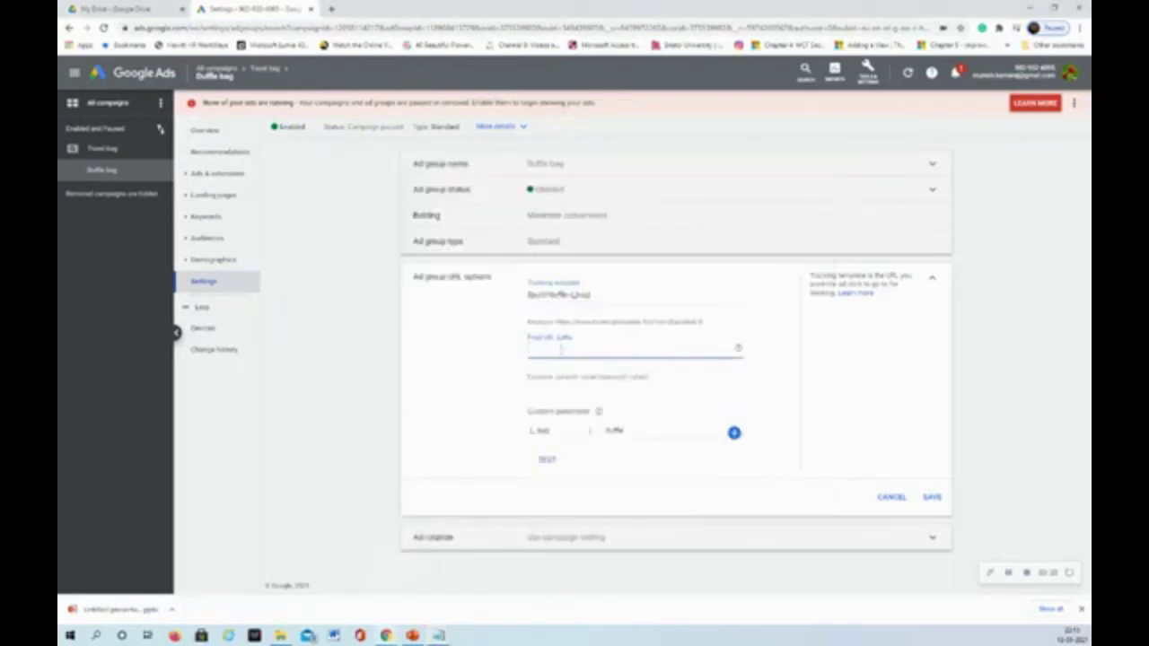
text(ad)
text(ffle)
text(=bag)
- Test the tracking setup of the Duffle bag ad group, close the test report and save the URL options
click(628, 430)
click(547, 458)
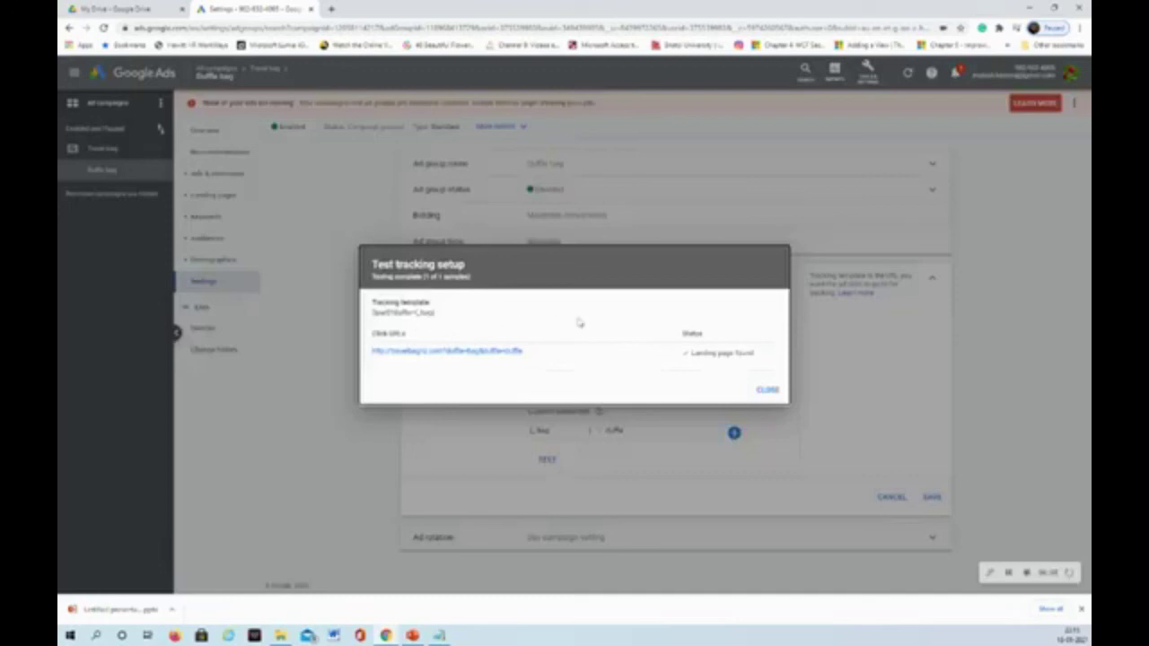
click(769, 390)
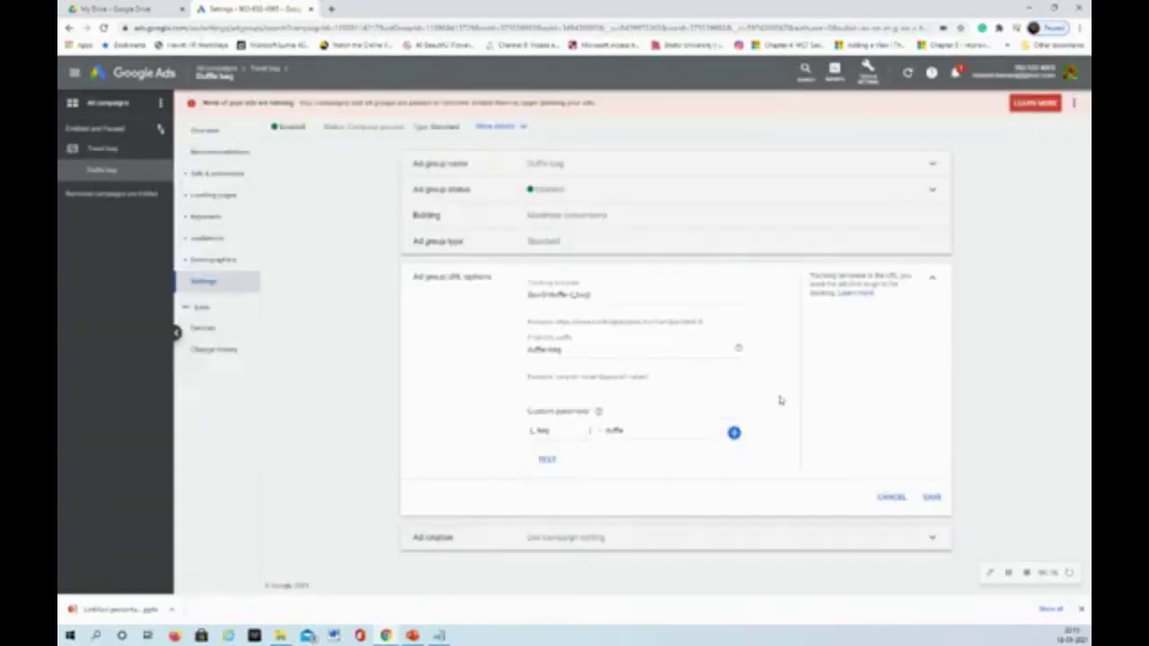
click(932, 497)
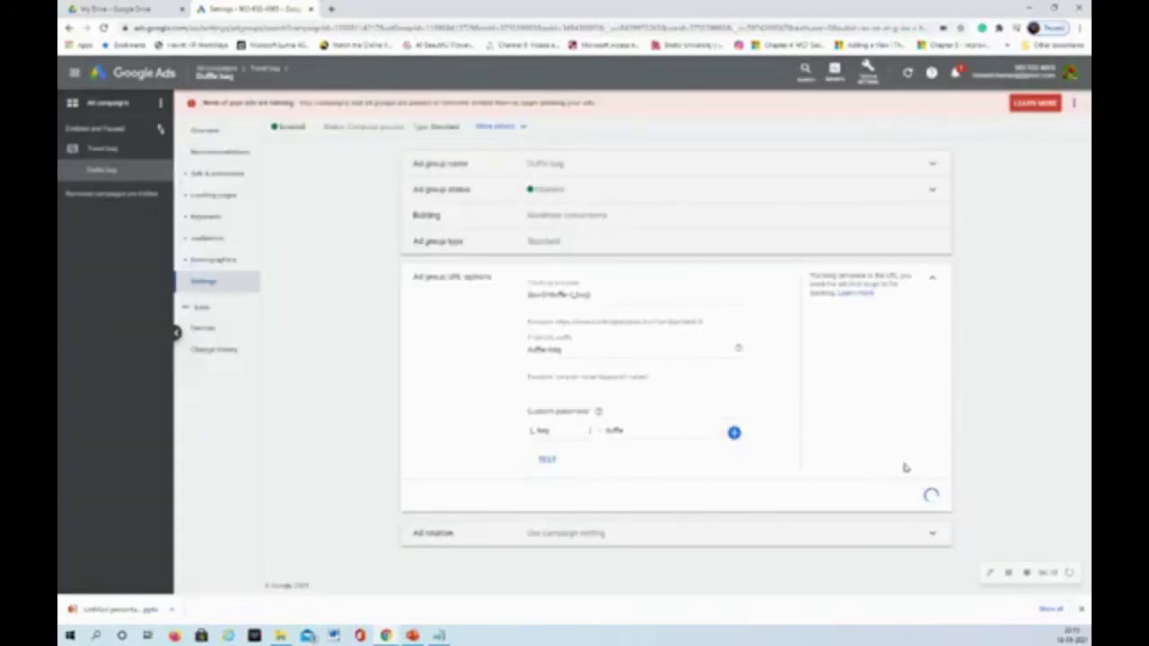